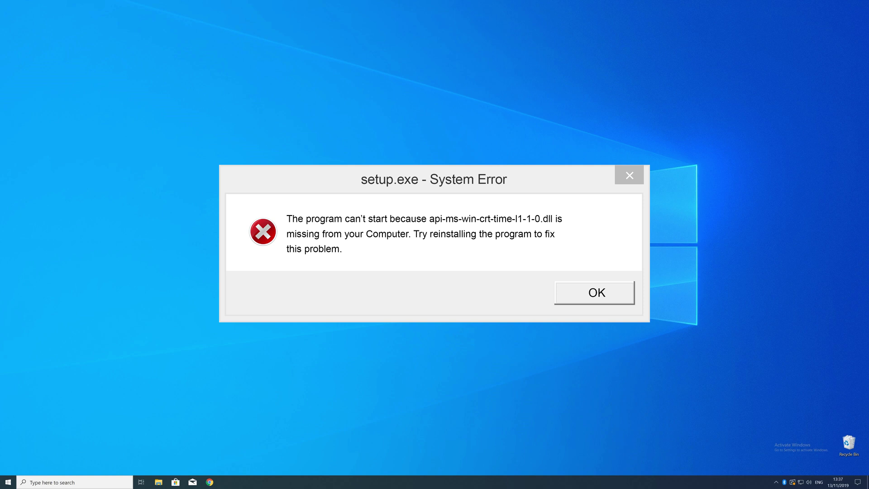
Dismiss the setup.exe System Error about the missing api-ms-win-crt-time-l1-1-0.dll.
{"action": "key", "text": "Return"}
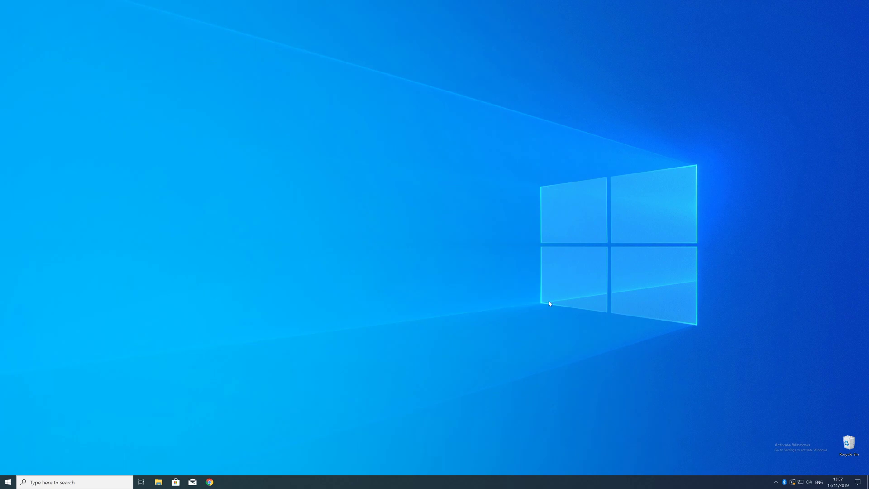
Check in Settings > About that the device runs a 64-bit operating system, then close Settings.
{"action": "right_click", "coordinate": [7, 483]}
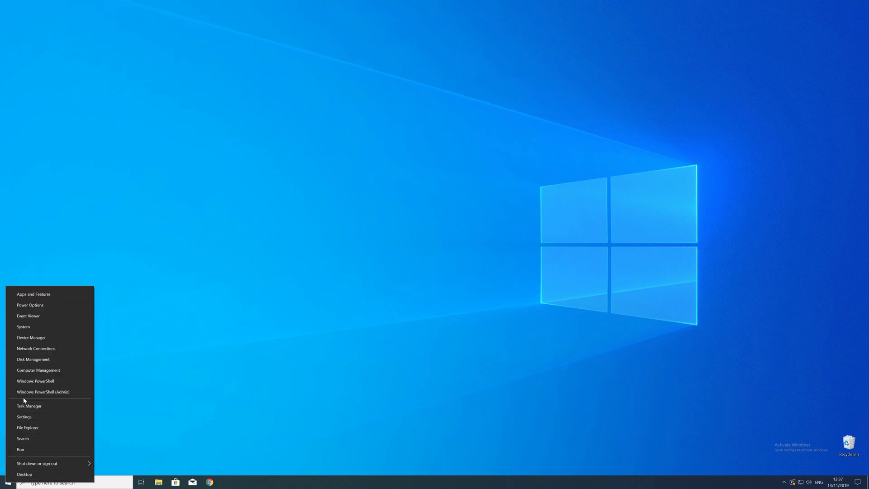
{"action": "left_click", "coordinate": [34, 329]}
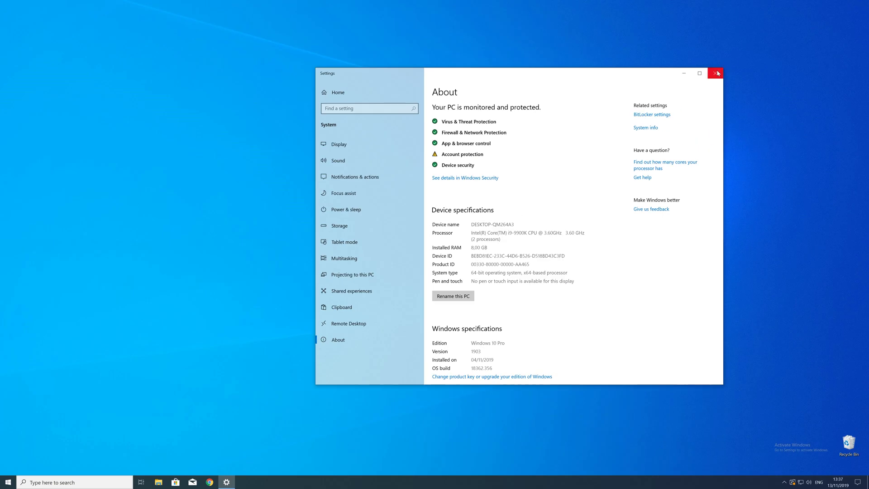
{"action": "left_click", "coordinate": [717, 73]}
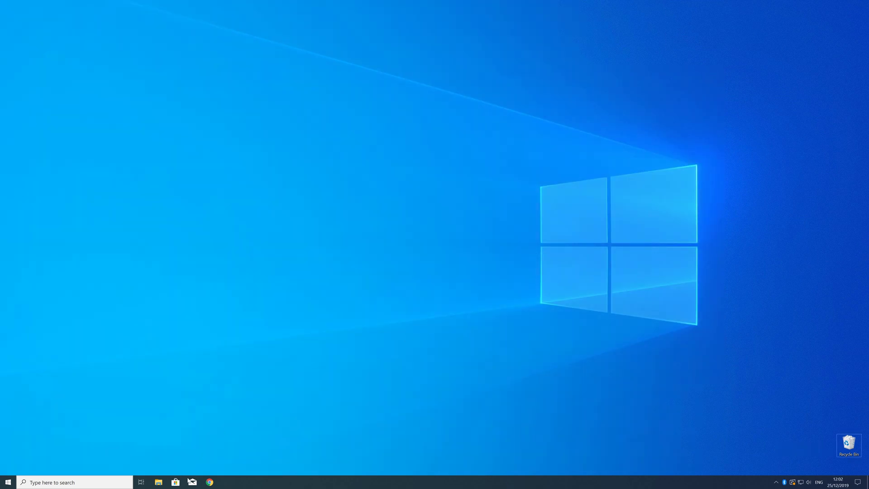
Load the STS Tutorial Visual C++ Redistributable download page in Chrome from the pasted address.
{"action": "left_click", "coordinate": [209, 481]}
{"action": "type", "text": "https://www.sts-tutorial.com/download/credistributable2019"}
{"action": "key", "text": "Return"}
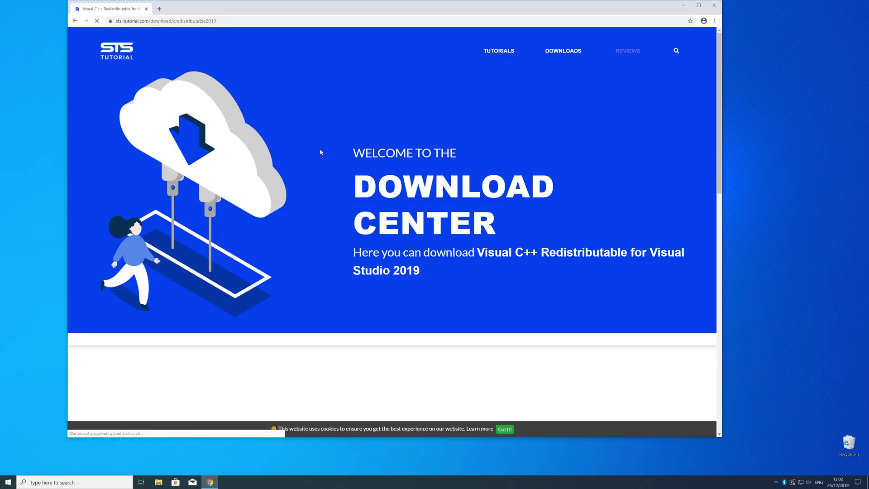
{"action": "scroll", "coordinate": [320, 152], "scroll_direction": "down", "scroll_amount": 3}
{"action": "scroll", "coordinate": [321, 152], "scroll_direction": "down", "scroll_amount": 4}
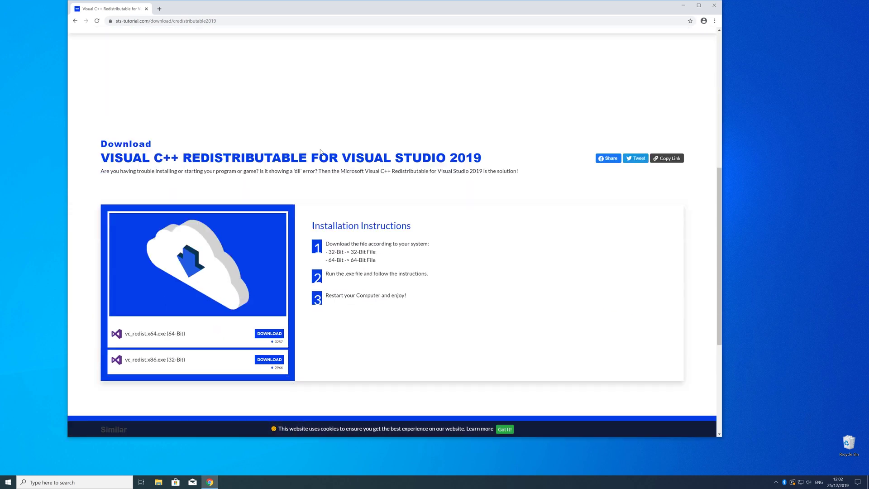
{"action": "scroll", "coordinate": [321, 152], "scroll_direction": "down", "scroll_amount": 1}
{"action": "scroll", "coordinate": [320, 152], "scroll_direction": "down", "scroll_amount": 1}
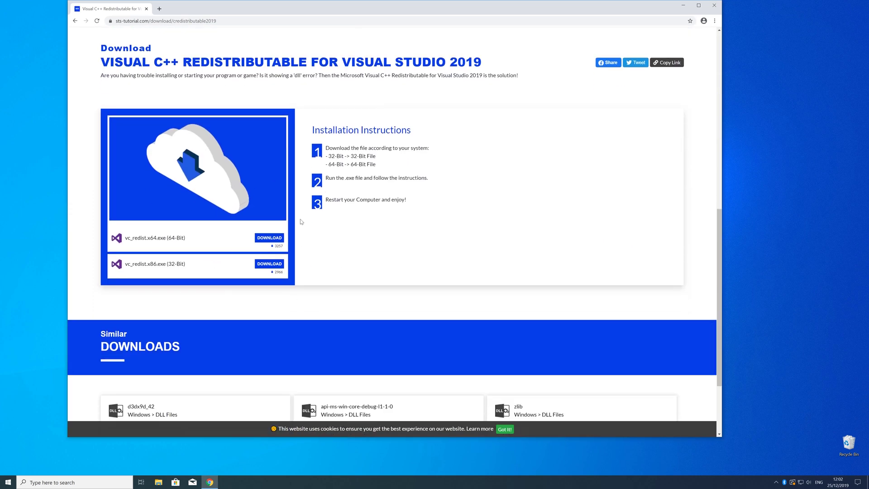
Download the 64-bit redistributable exe and launch its installer, minimizing Chrome.
{"action": "left_click", "coordinate": [272, 239]}
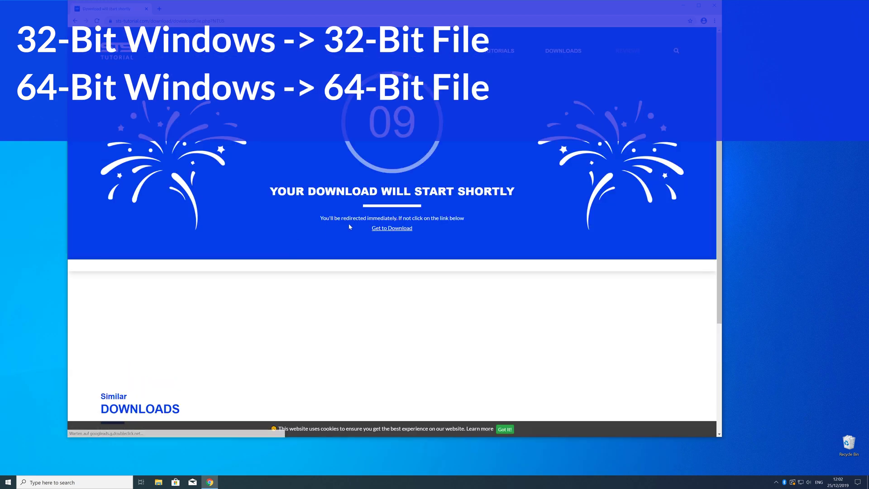
{"action": "left_click", "coordinate": [384, 230]}
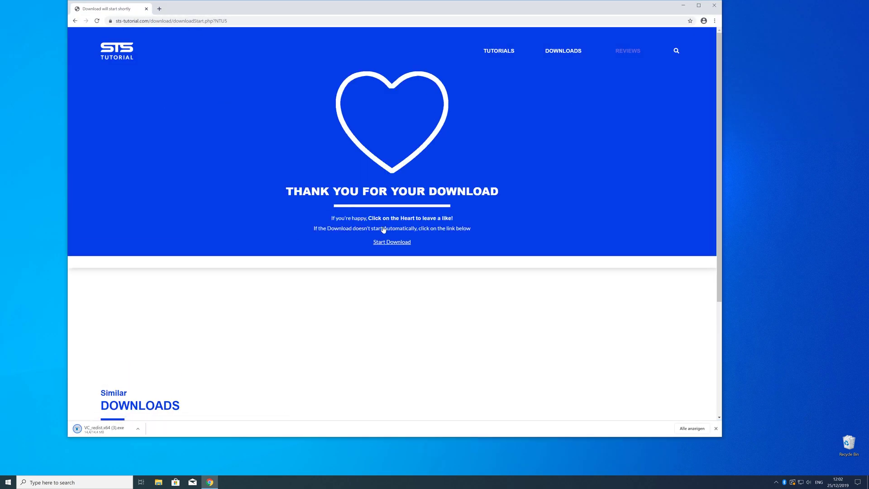
{"action": "left_click", "coordinate": [112, 430]}
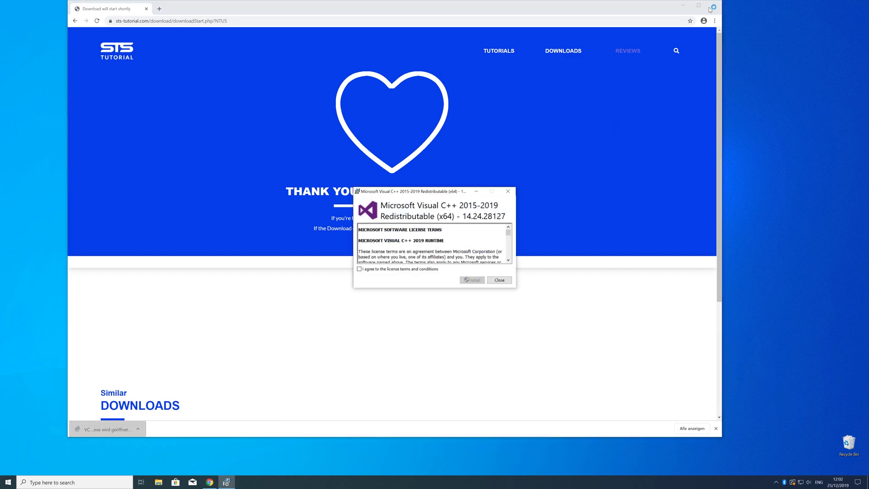
{"action": "left_click", "coordinate": [683, 5]}
Accept the license terms, install the Visual C++ 2015-2019 (x64) Redistributable with UAC approval, and close after Setup Successful.
{"action": "left_click", "coordinate": [434, 272]}
{"action": "left_click", "coordinate": [472, 280]}
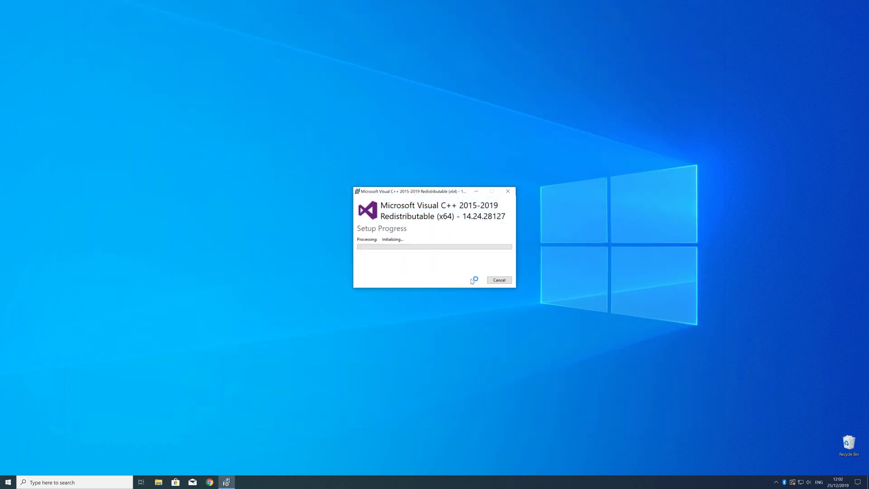
{"action": "left_click", "coordinate": [427, 290]}
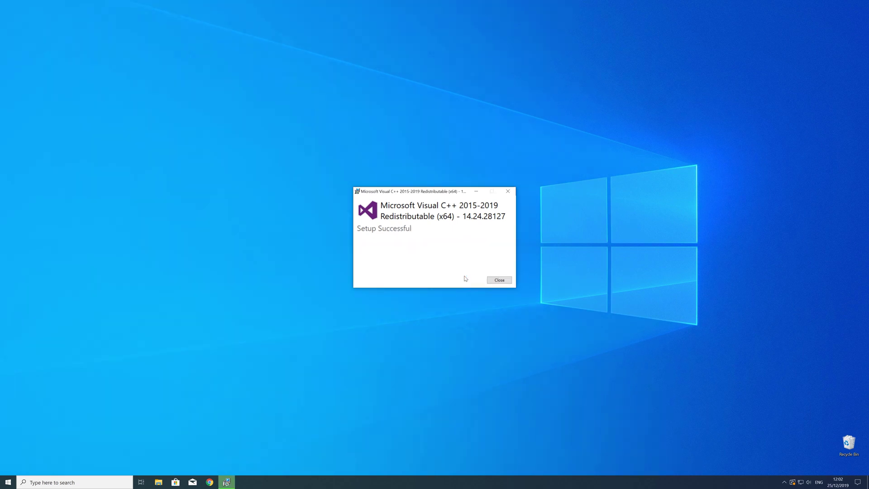
{"action": "left_click", "coordinate": [501, 280]}
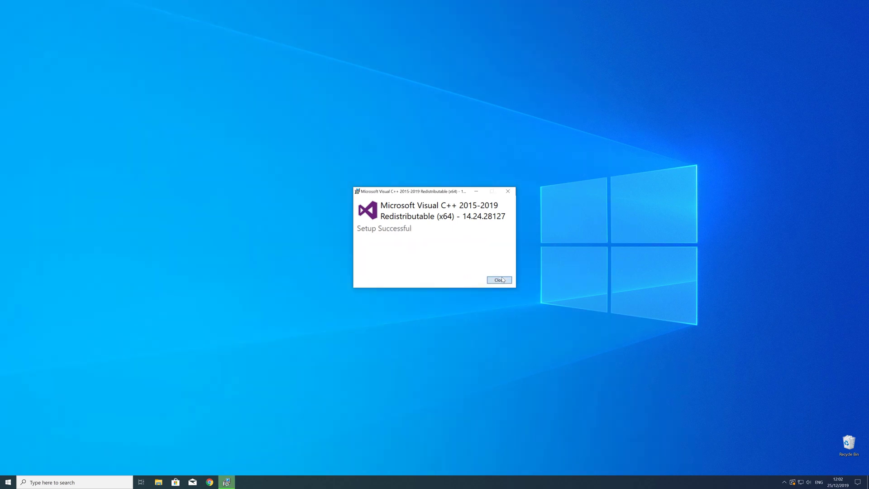